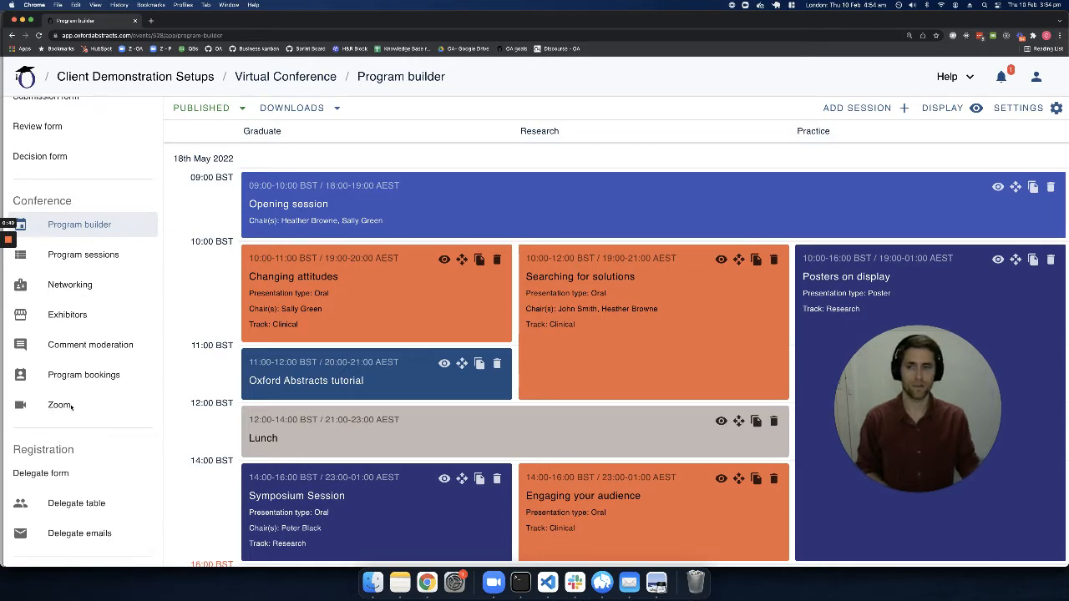
Connect a Zoom account to the Virtual Conference event and authorize Oxford Abstracts to access it
{"action": "left_click", "coordinate": [72, 406]}
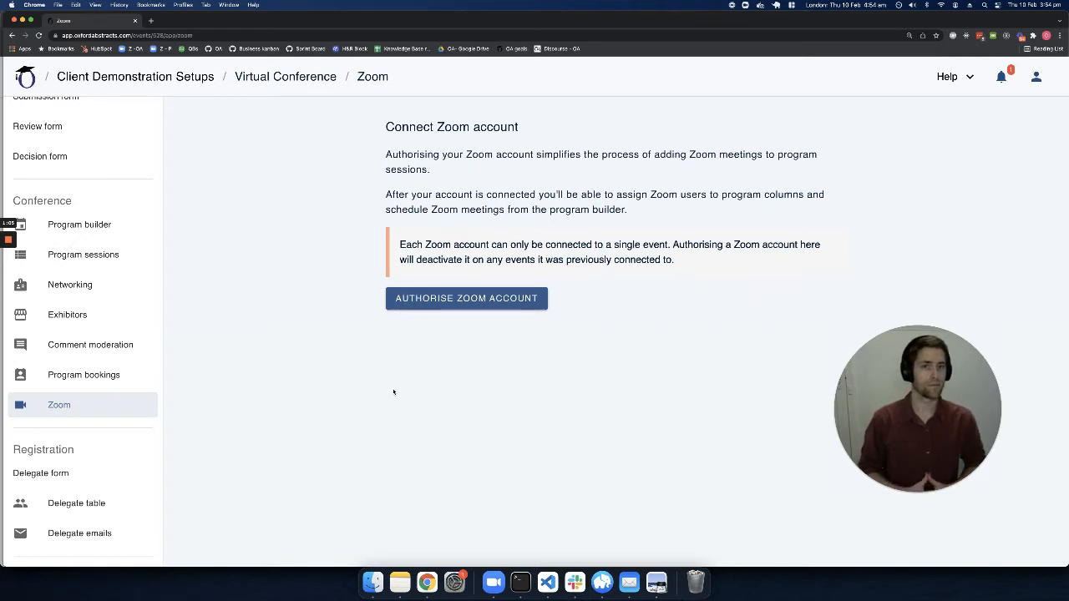
{"action": "left_click", "coordinate": [458, 304]}
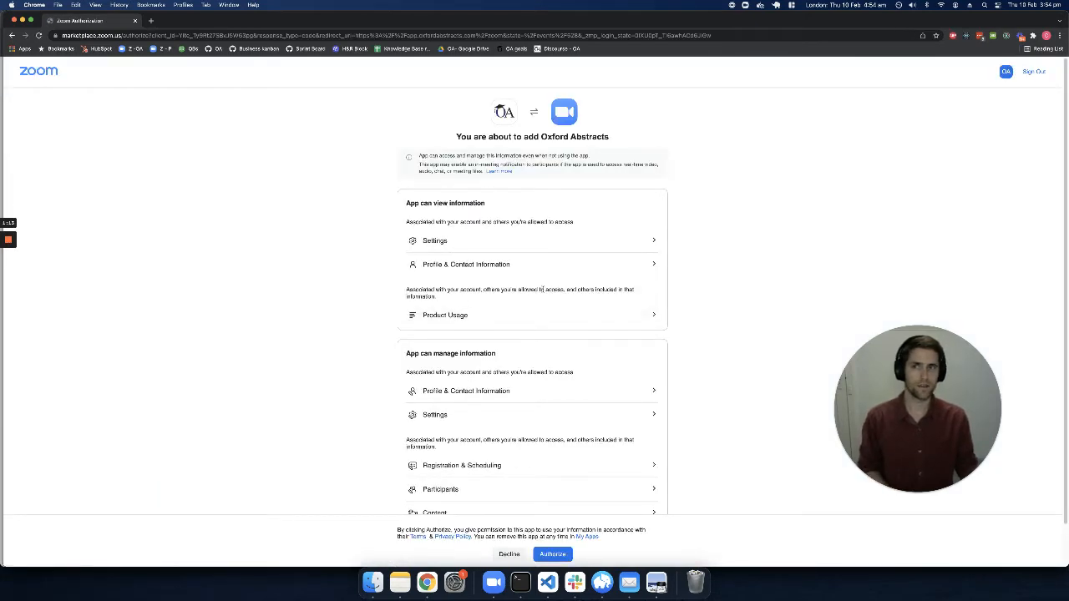
{"action": "scroll", "coordinate": [542, 289], "scroll_direction": "down", "scroll_amount": 2}
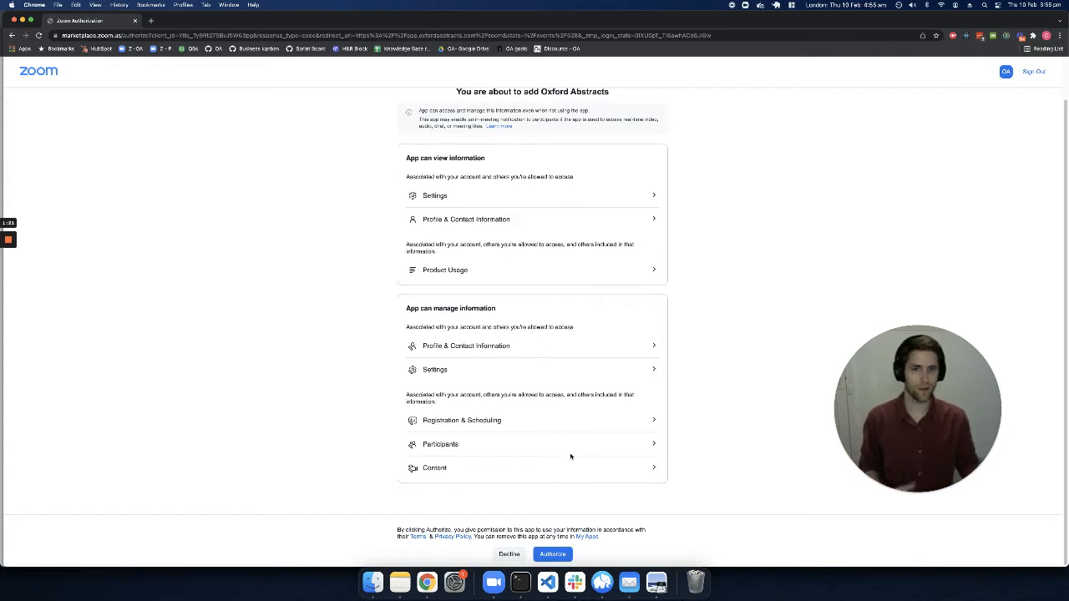
{"action": "left_click", "coordinate": [552, 555]}
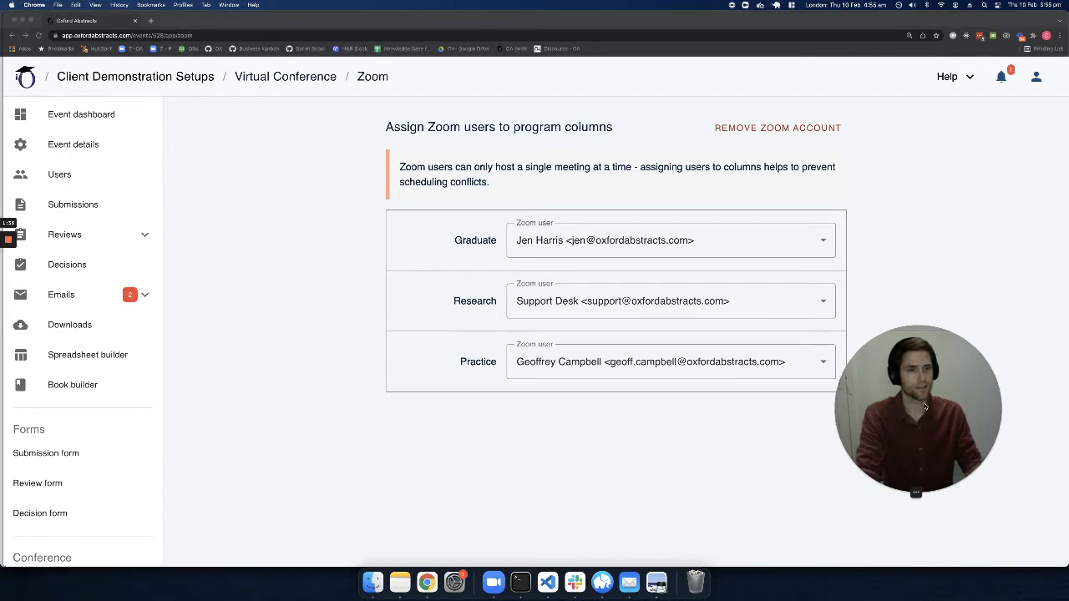
Check which Zoom users are available for assignment to the Graduate program column
{"action": "left_click_drag", "start_coordinate": [930, 412], "coordinate": [970, 412]}
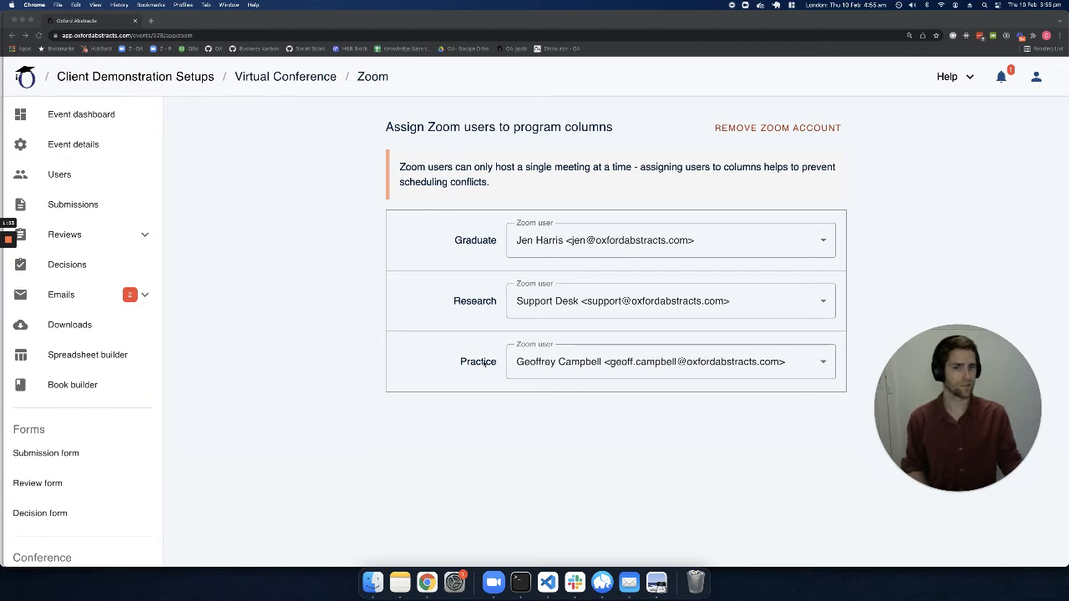
{"action": "left_click", "coordinate": [810, 240]}
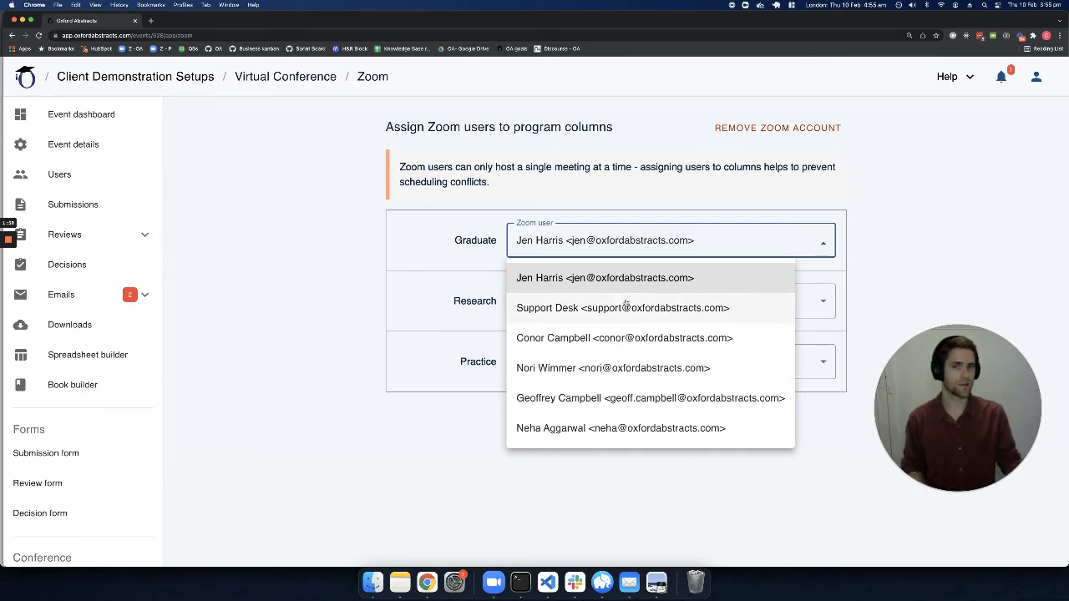
{"action": "left_click", "coordinate": [909, 221]}
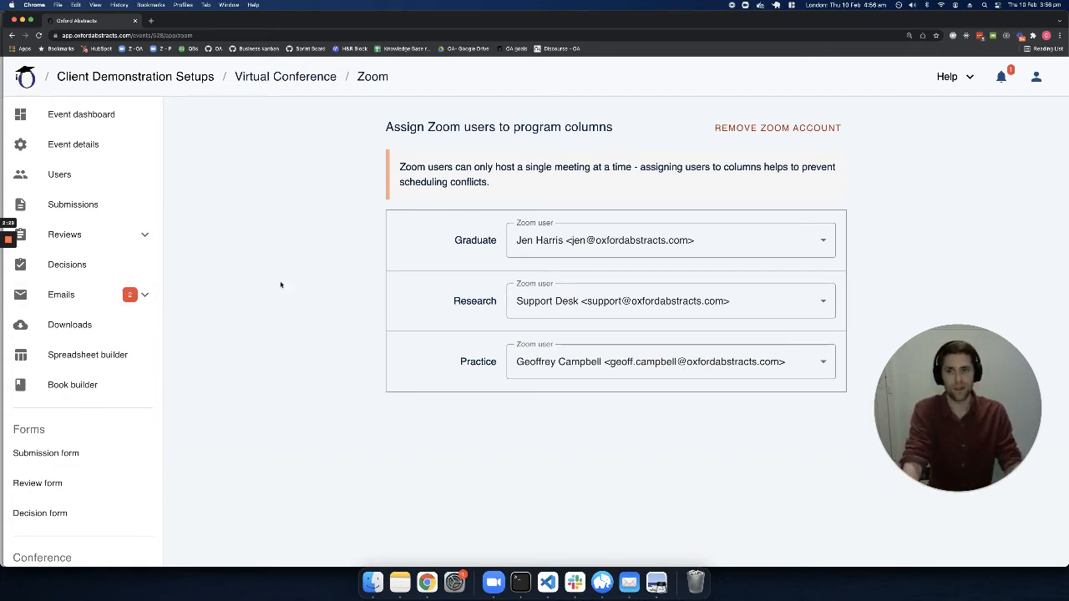
Remove the existing Zoom meeting from the New test session in the program builder
{"action": "scroll", "coordinate": [111, 439], "scroll_direction": "down", "scroll_amount": 5}
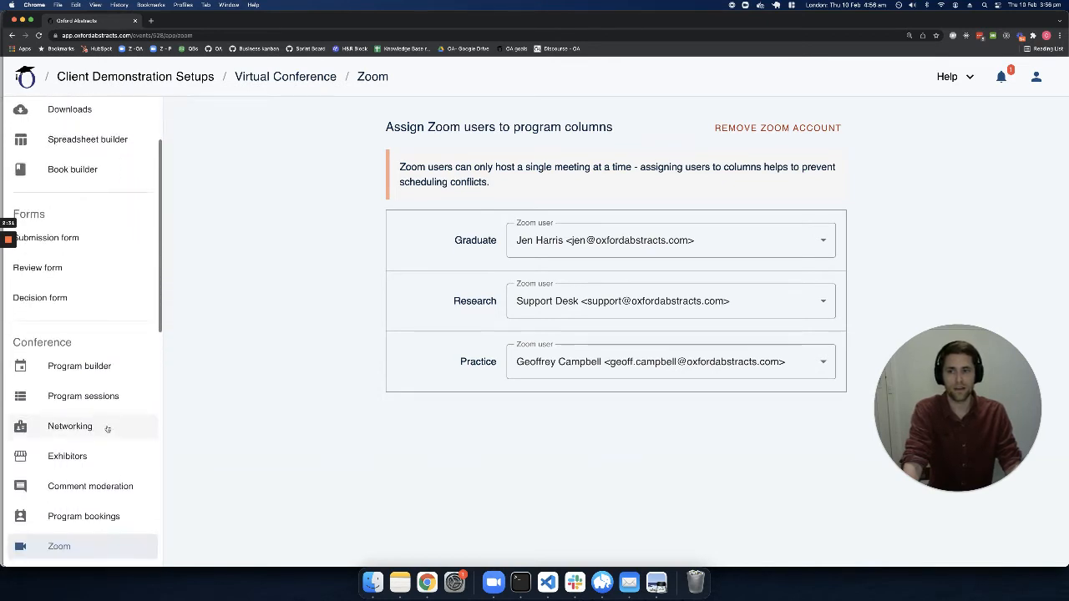
{"action": "left_click", "coordinate": [101, 368]}
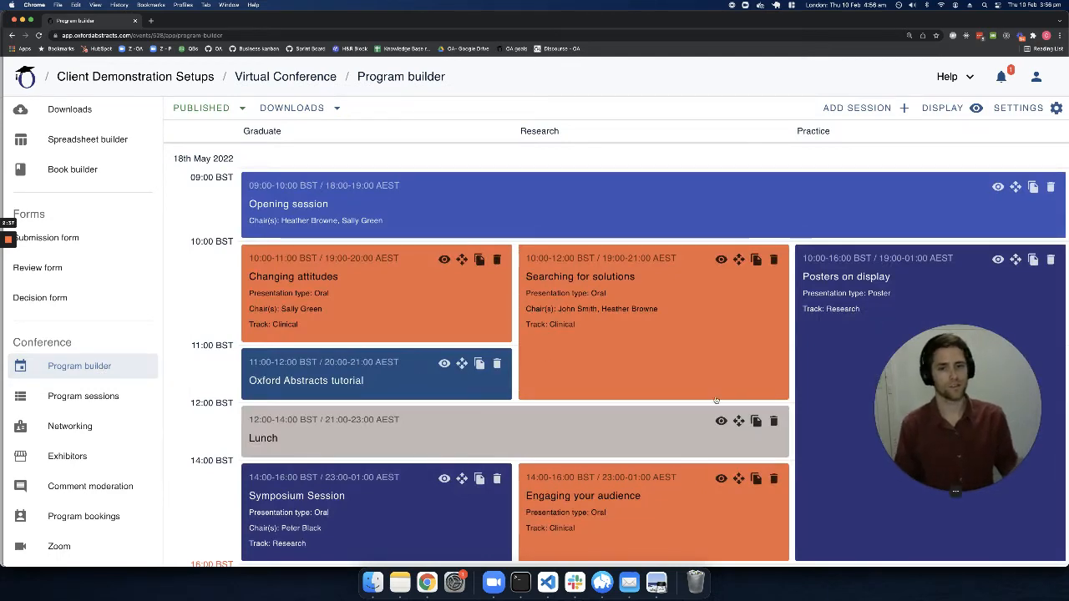
{"action": "scroll", "coordinate": [719, 397], "scroll_direction": "down", "scroll_amount": 3}
{"action": "scroll", "coordinate": [716, 400], "scroll_direction": "down", "scroll_amount": 5}
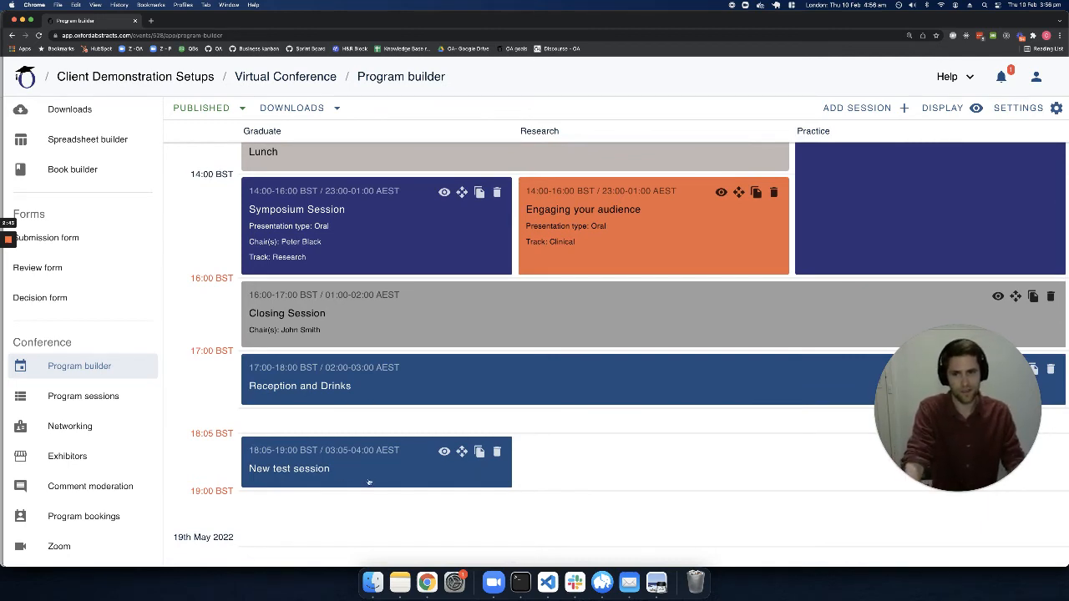
{"action": "scroll", "coordinate": [397, 467], "scroll_direction": "down", "scroll_amount": 1}
{"action": "left_click", "coordinate": [397, 467]}
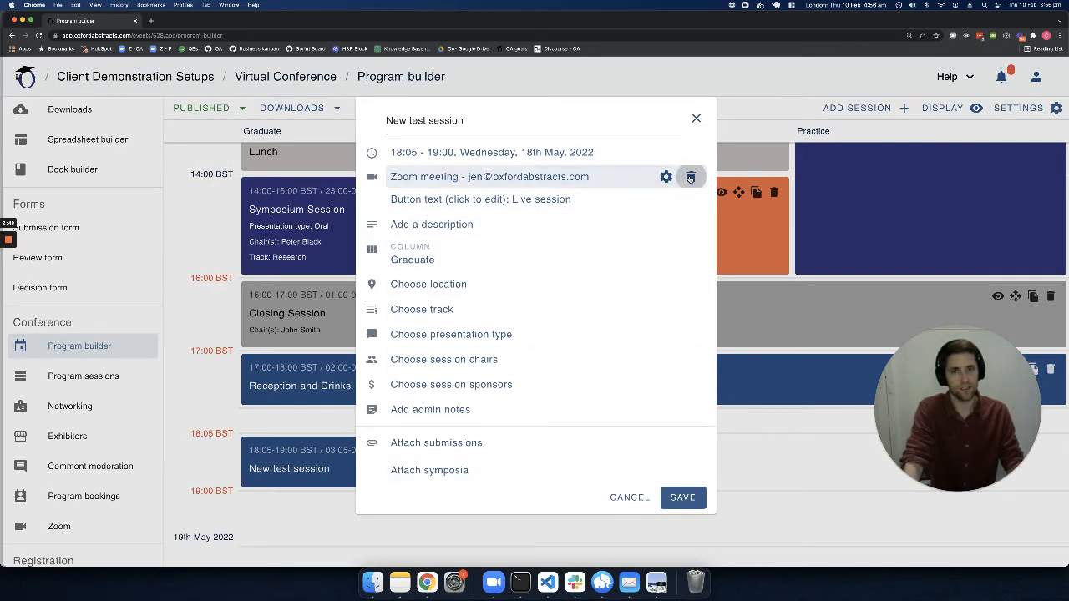
{"action": "left_click", "coordinate": [695, 177]}
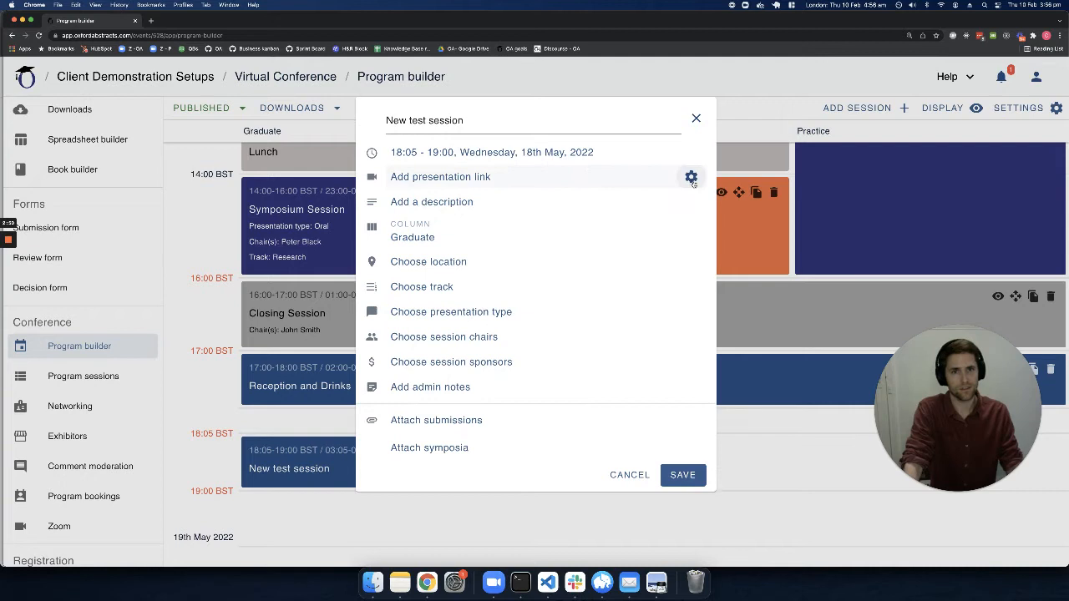
Add a Zoom meeting as the session's presentation link and check its topic, date and time
{"action": "left_click", "coordinate": [449, 178]}
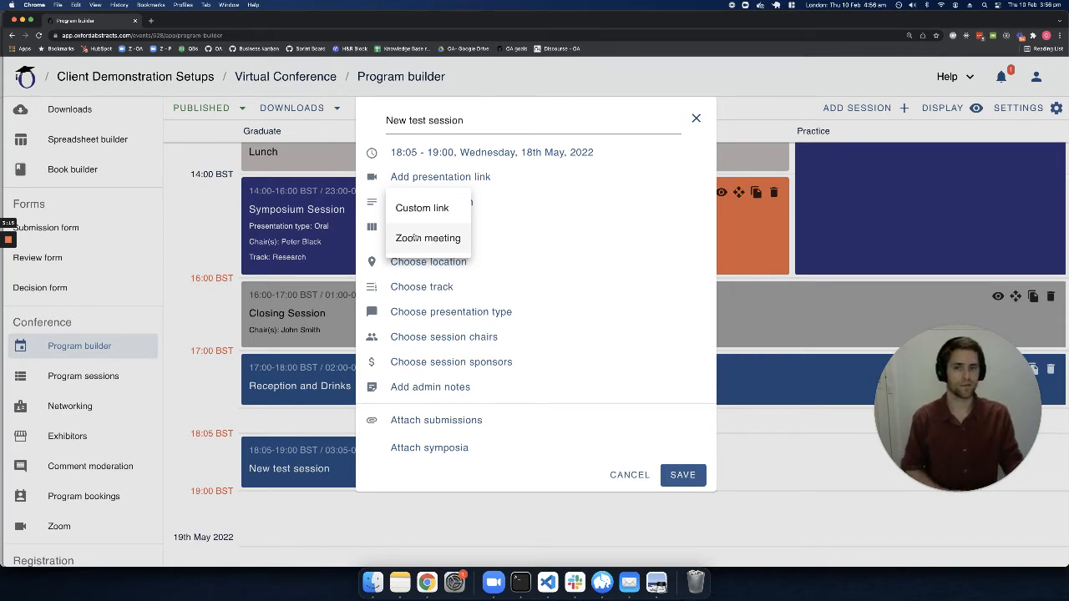
{"action": "left_click", "coordinate": [437, 238]}
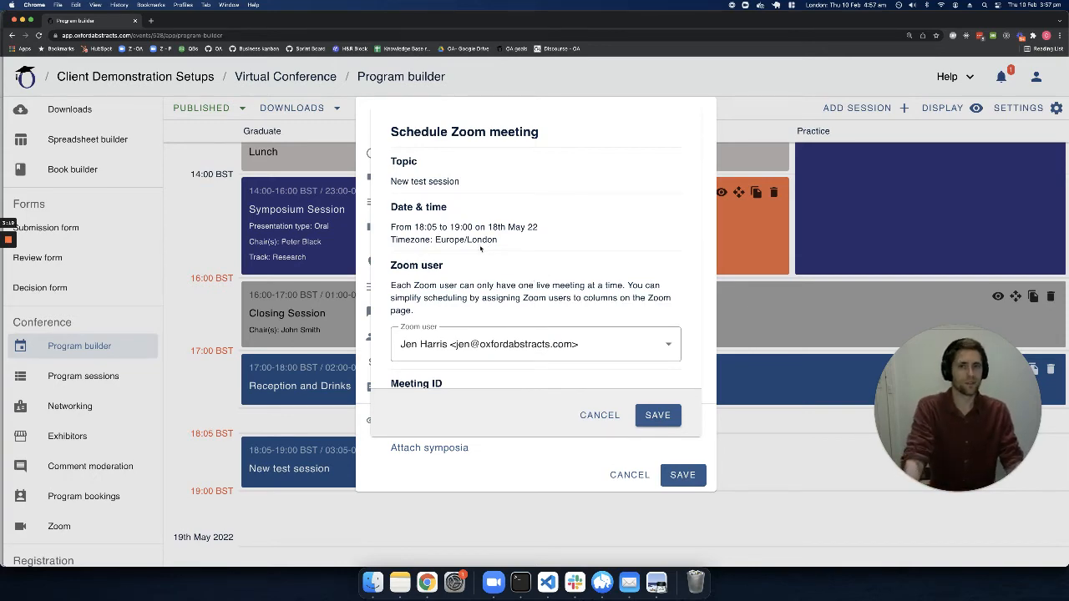
{"action": "scroll", "coordinate": [551, 250], "scroll_direction": "down", "scroll_amount": 1}
{"action": "scroll", "coordinate": [551, 250], "scroll_direction": "up", "scroll_amount": 1}
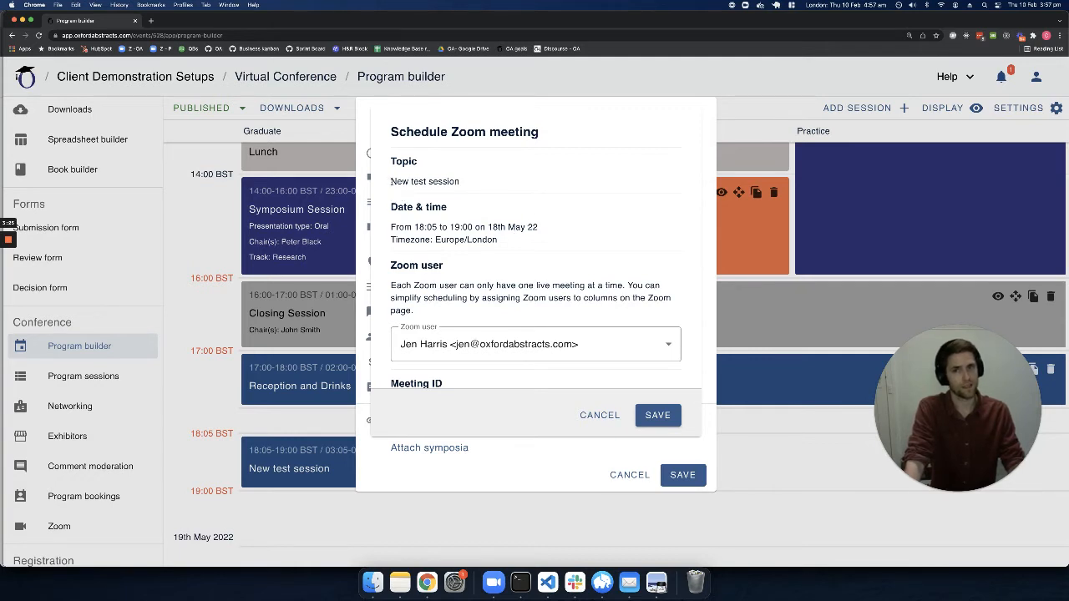
{"action": "left_click_drag", "start_coordinate": [390, 181], "coordinate": [461, 181]}
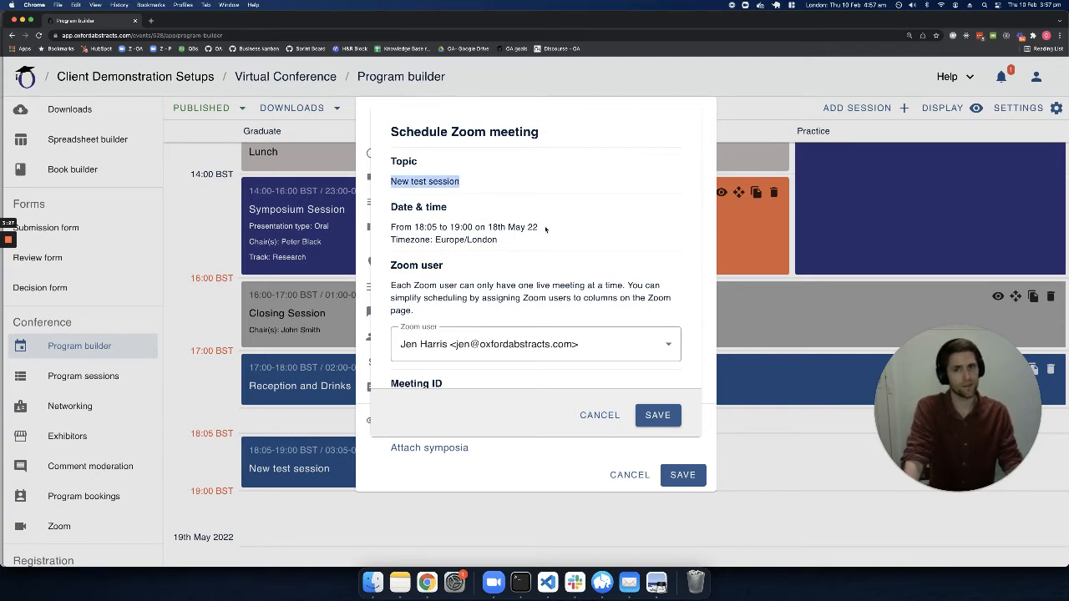
{"action": "left_click_drag", "start_coordinate": [543, 227], "coordinate": [390, 227]}
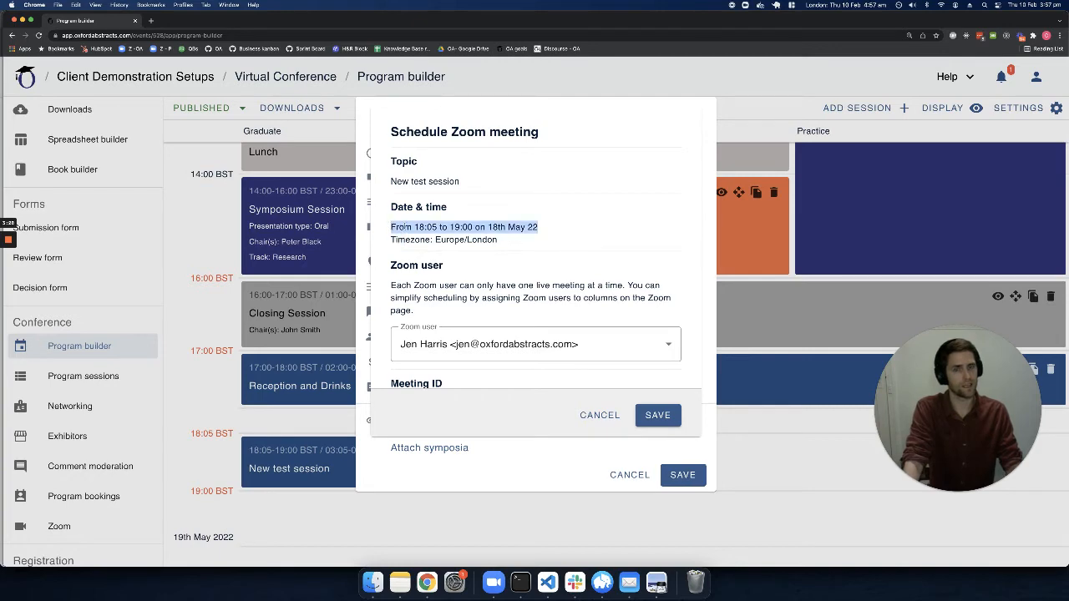
{"action": "left_click", "coordinate": [559, 259]}
Select the Zoom user assigned to the Graduate column as the meeting's host
{"action": "scroll", "coordinate": [557, 262], "scroll_direction": "down", "scroll_amount": 2}
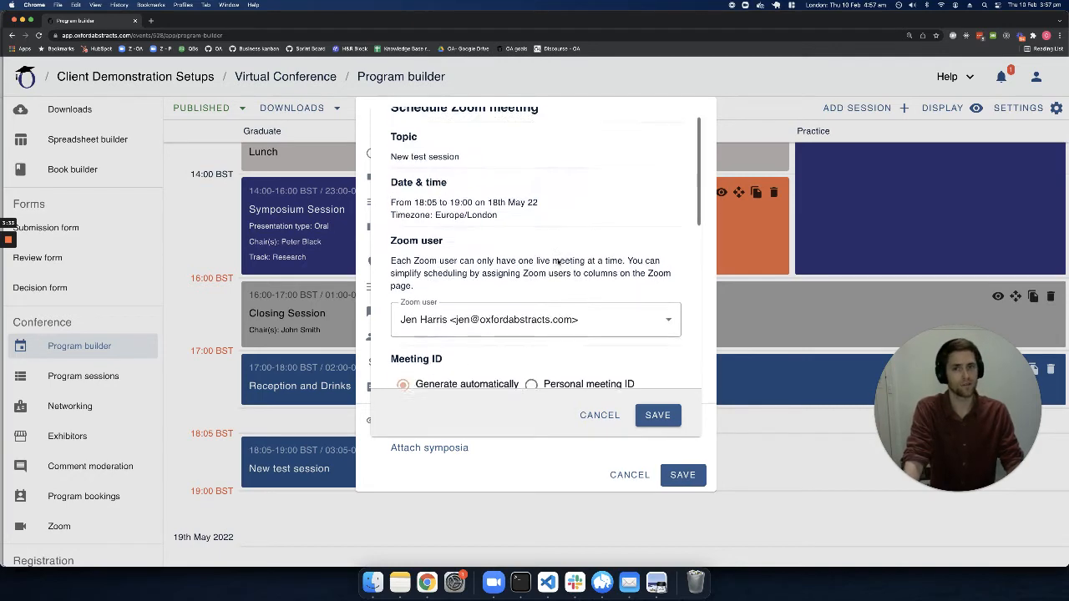
{"action": "scroll", "coordinate": [557, 262], "scroll_direction": "down", "scroll_amount": 2}
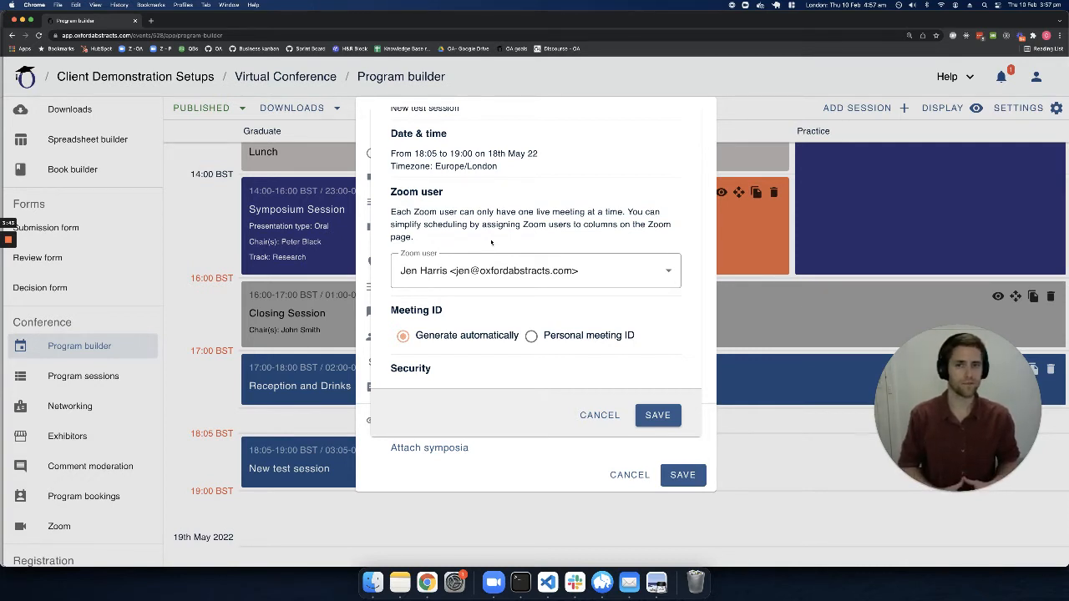
{"action": "scroll", "coordinate": [491, 242], "scroll_direction": "down", "scroll_amount": 1}
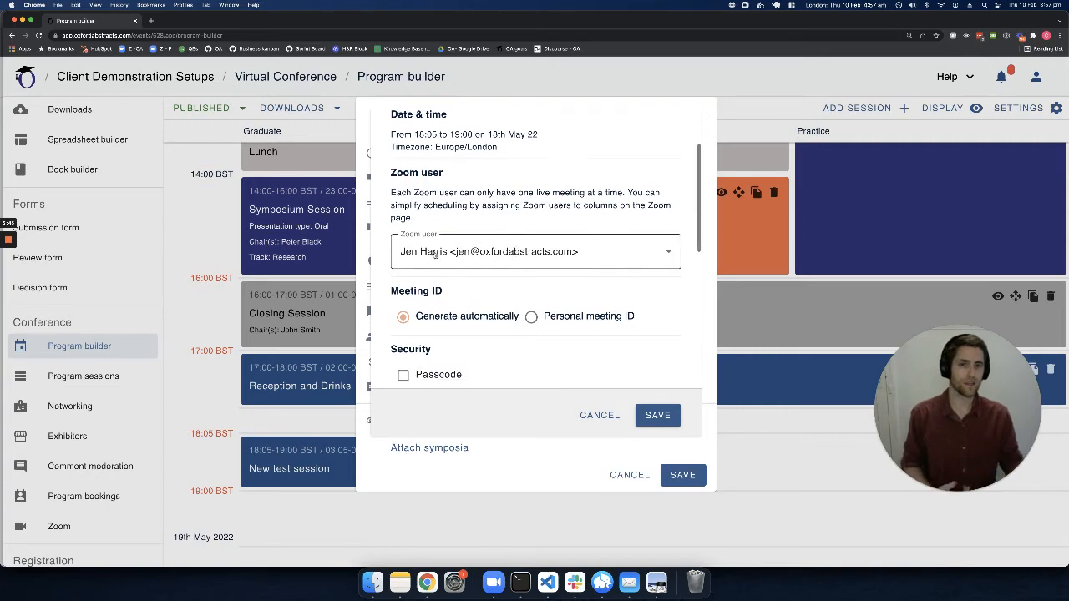
{"action": "left_click", "coordinate": [473, 251]}
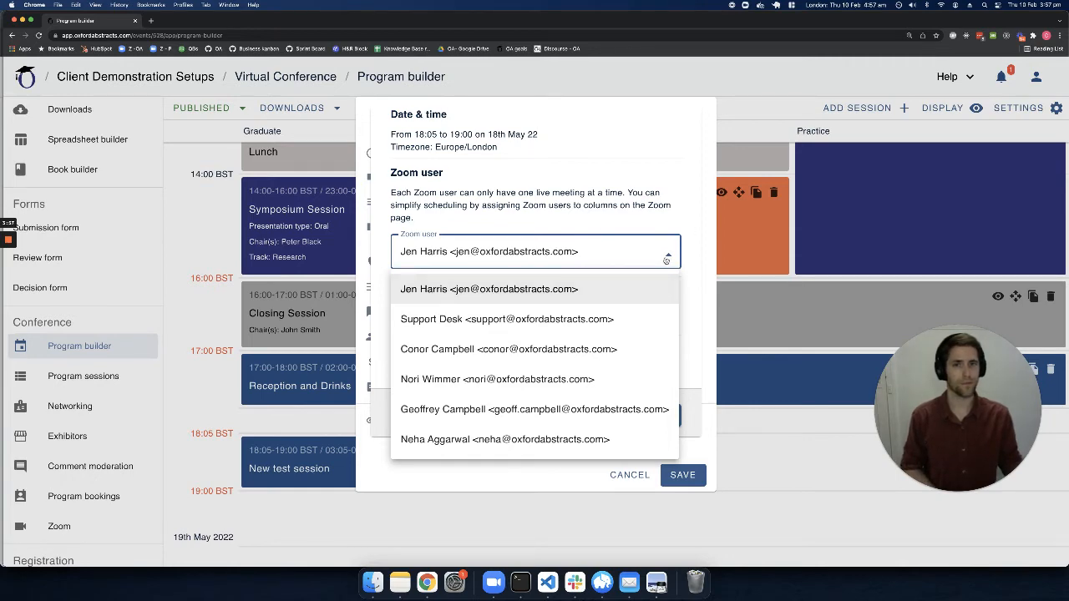
{"action": "left_click", "coordinate": [579, 298]}
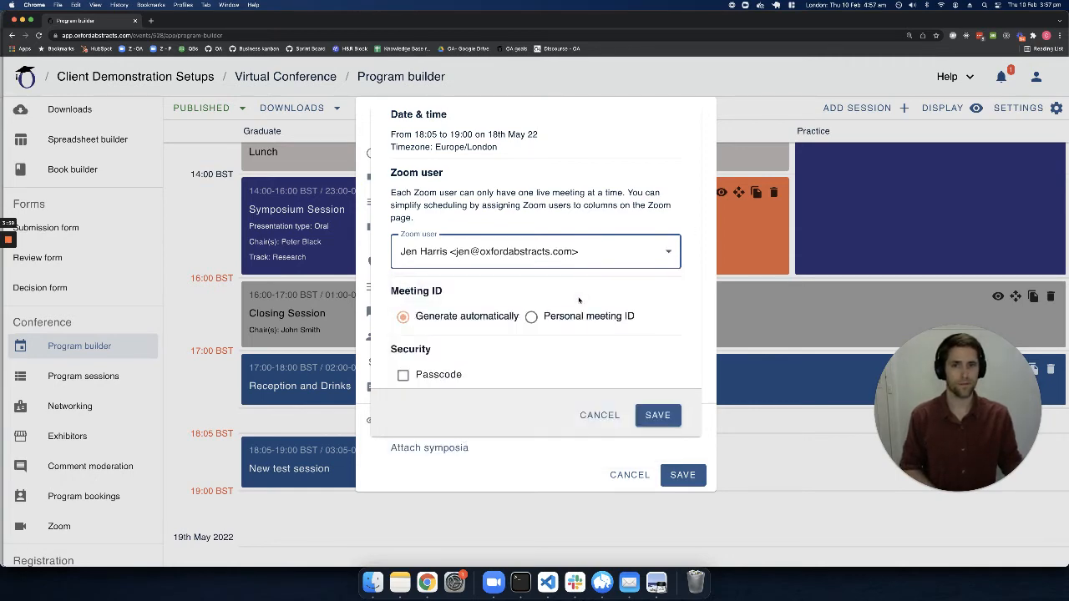
Review the meeting ID, security, video, audio and advanced options, and save the Zoom meeting with its default settings
{"action": "scroll", "coordinate": [579, 300], "scroll_direction": "down", "scroll_amount": 4}
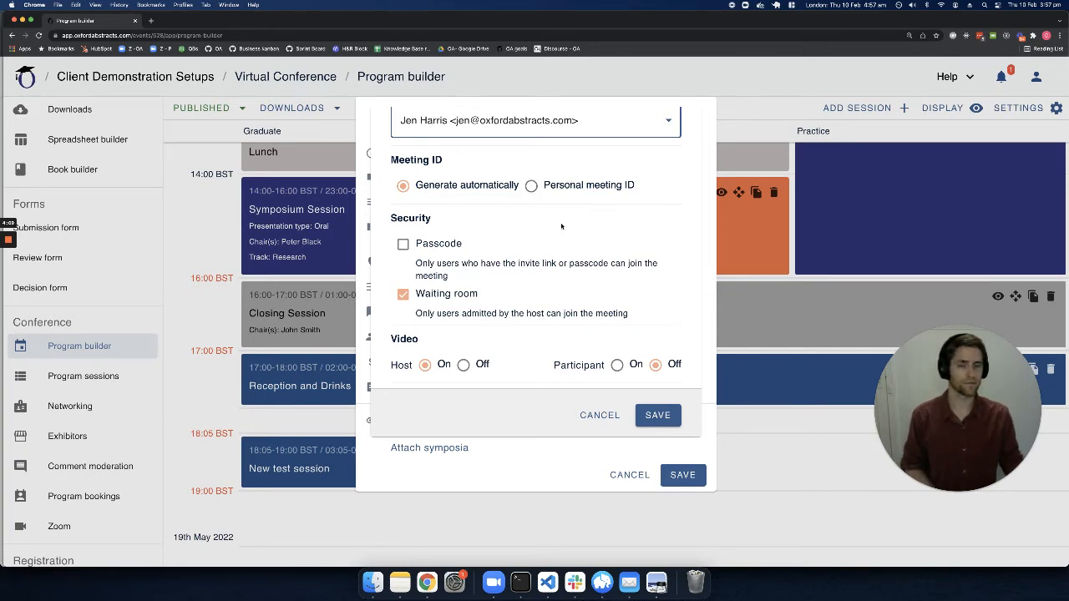
{"action": "scroll", "coordinate": [561, 219], "scroll_direction": "down", "scroll_amount": 2}
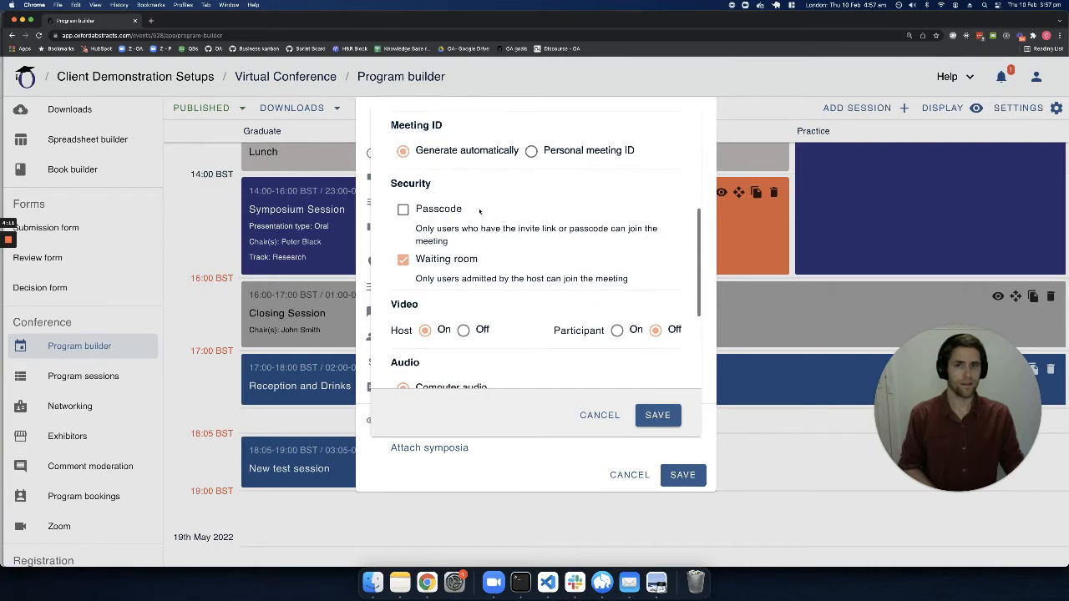
{"action": "scroll", "coordinate": [479, 214], "scroll_direction": "down", "scroll_amount": 1}
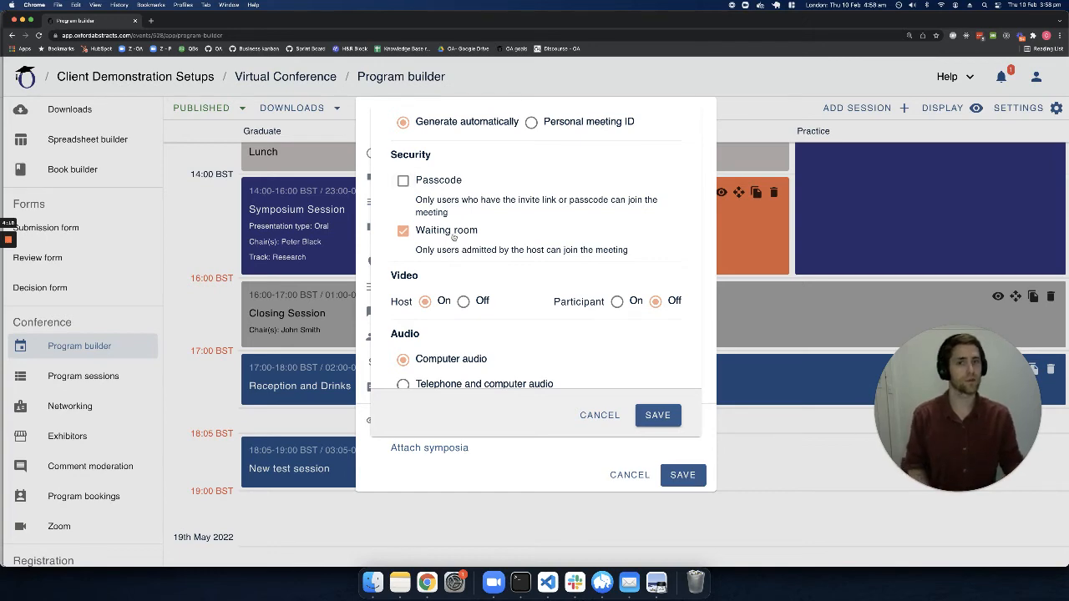
{"action": "scroll", "coordinate": [453, 237], "scroll_direction": "down", "scroll_amount": 2}
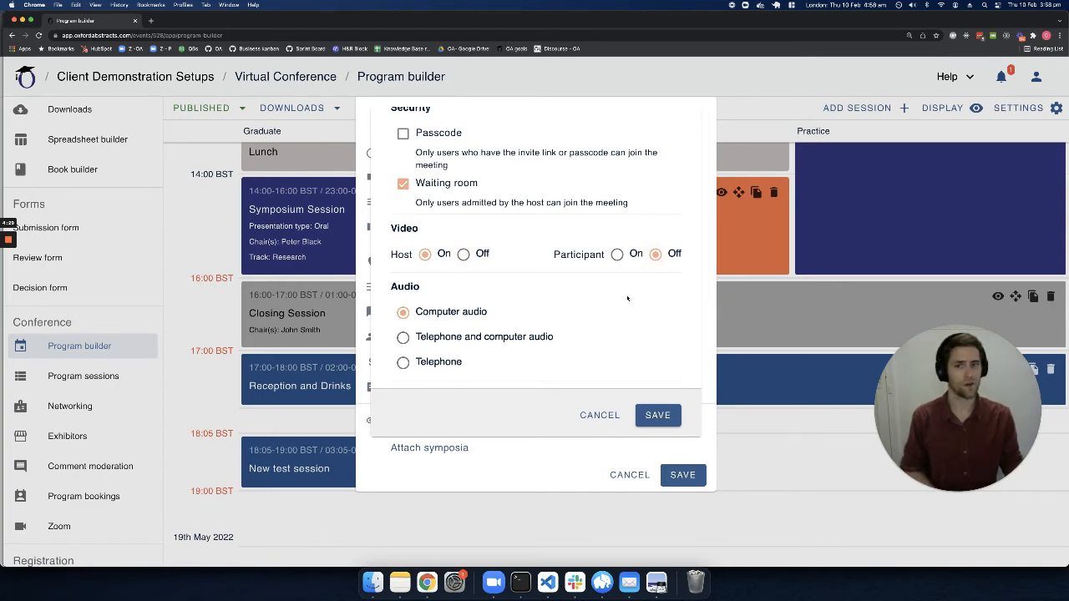
{"action": "scroll", "coordinate": [626, 298], "scroll_direction": "down", "scroll_amount": 3}
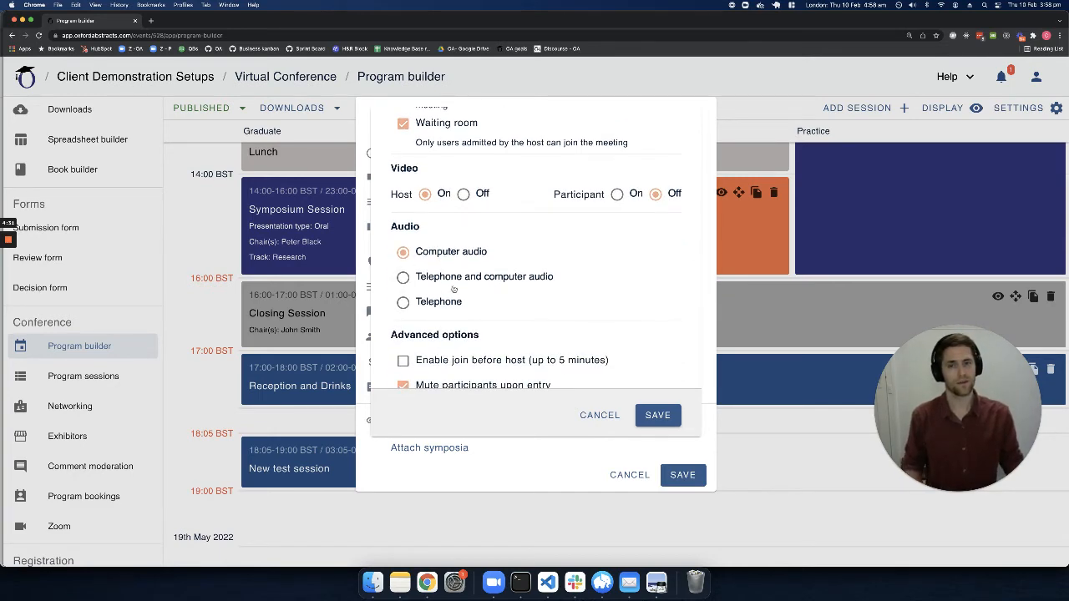
{"action": "scroll", "coordinate": [454, 288], "scroll_direction": "down", "scroll_amount": 2}
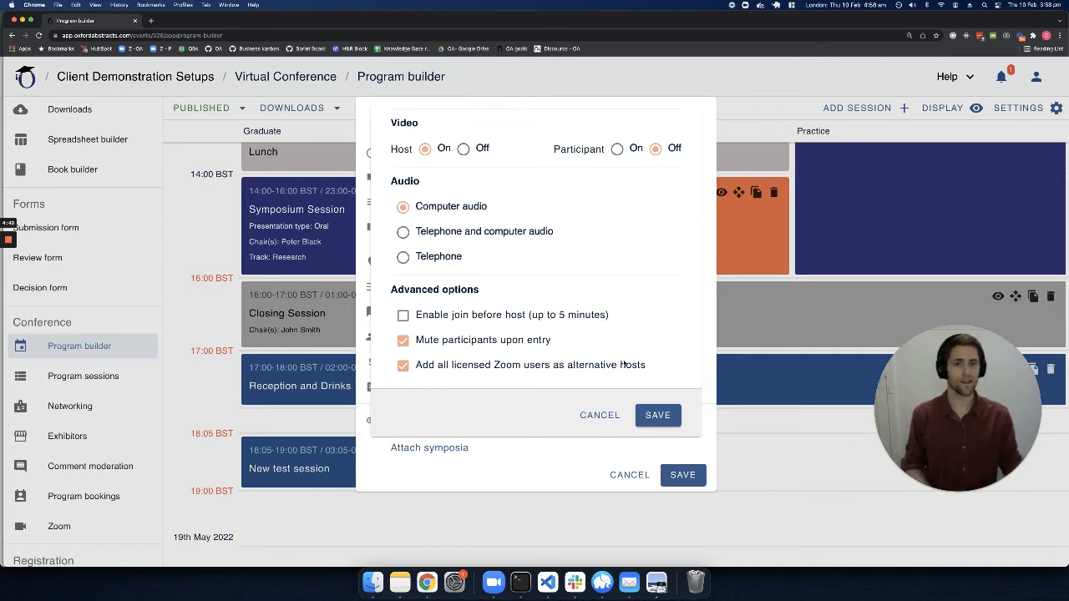
{"action": "left_click", "coordinate": [656, 415]}
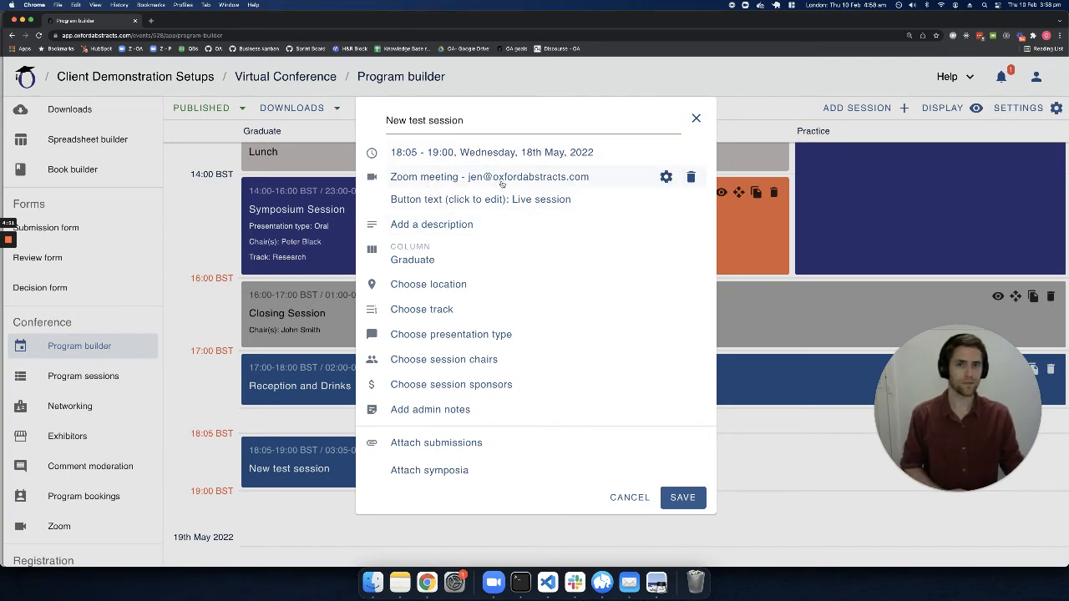
Examine the scheduled Zoom meeting's host and settings, and close the session without updating them
{"action": "left_click", "coordinate": [666, 177]}
{"action": "scroll", "coordinate": [472, 322], "scroll_direction": "down", "scroll_amount": 6}
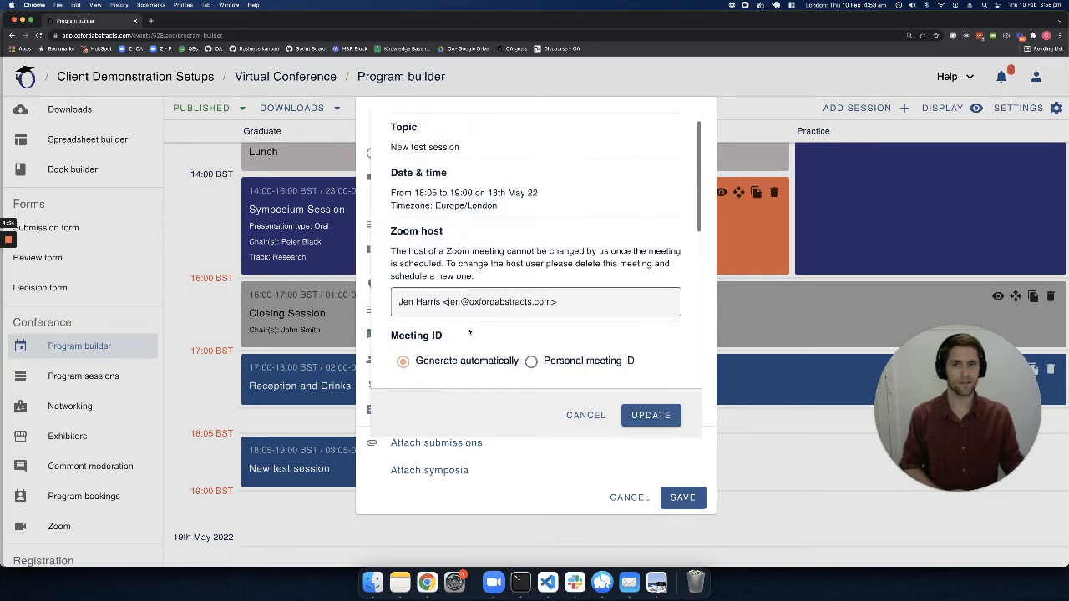
{"action": "scroll", "coordinate": [468, 334], "scroll_direction": "down", "scroll_amount": 4}
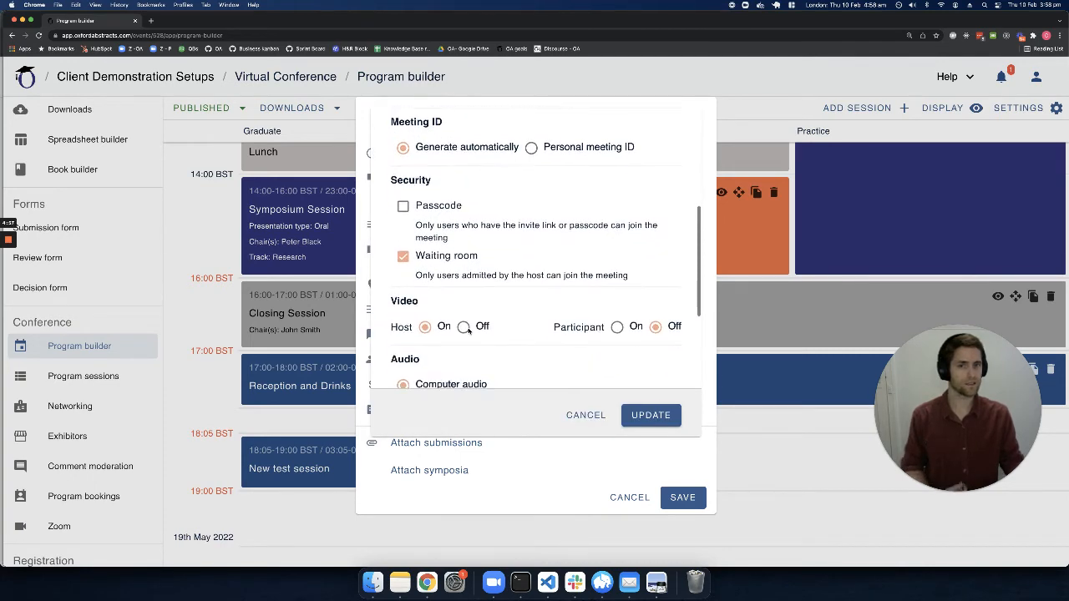
{"action": "left_click", "coordinate": [587, 415]}
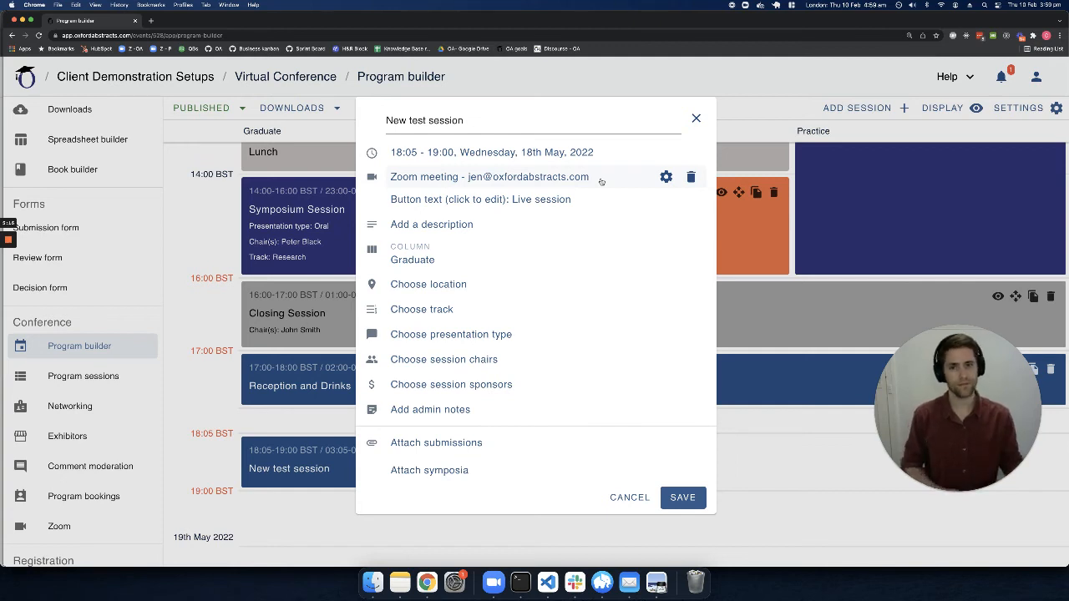
{"action": "left_click", "coordinate": [696, 117]}
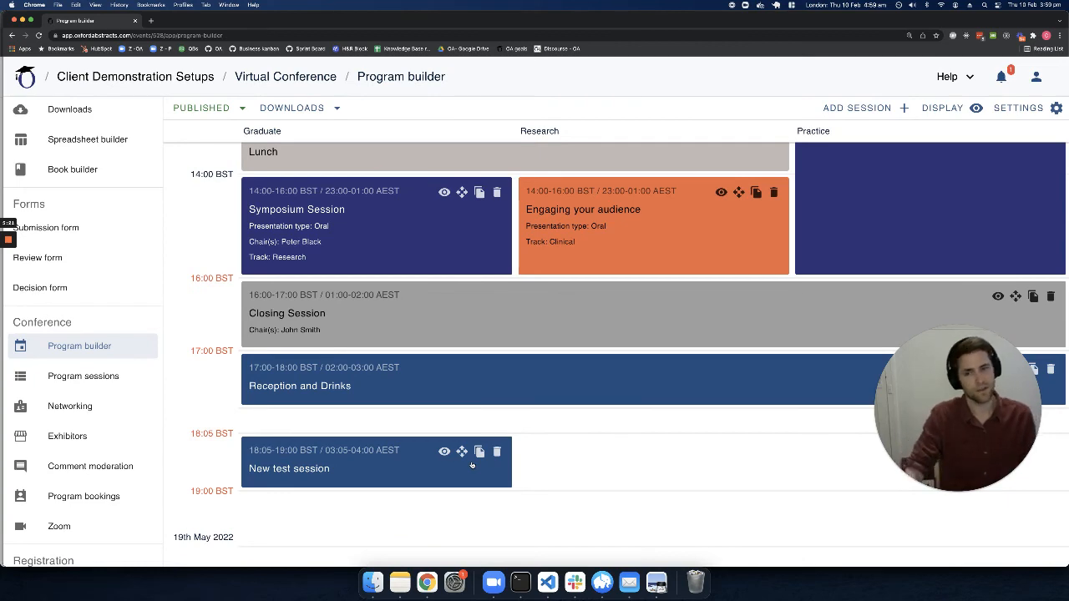
Set the New test session's start time to 06:10 pm, save it, and update the scheduled Zoom meeting to match
{"action": "left_click", "coordinate": [397, 475]}
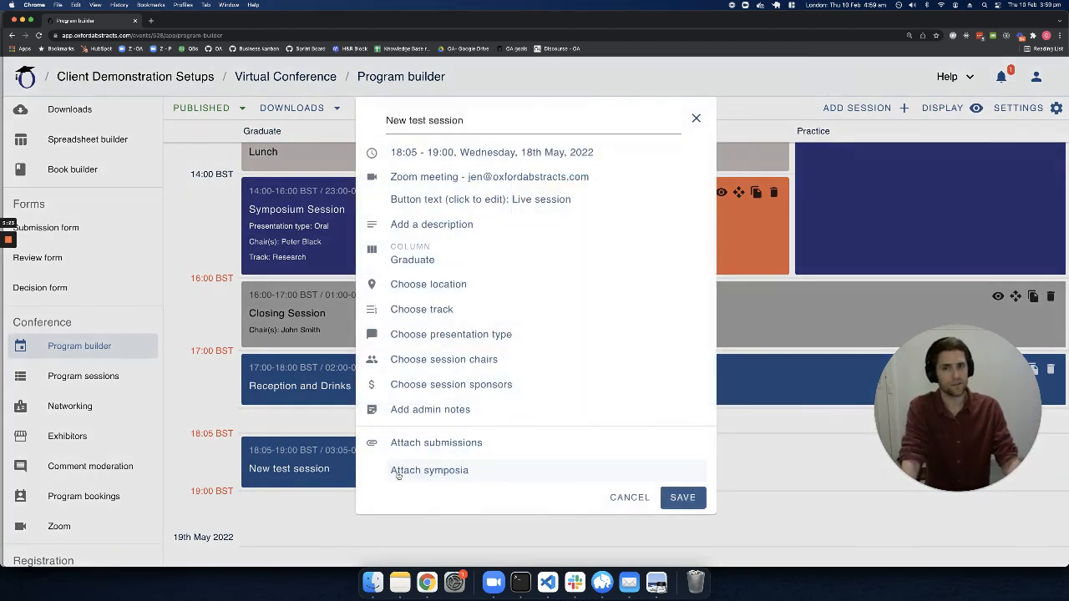
{"action": "left_click", "coordinate": [410, 153]}
{"action": "left_click", "coordinate": [420, 162]}
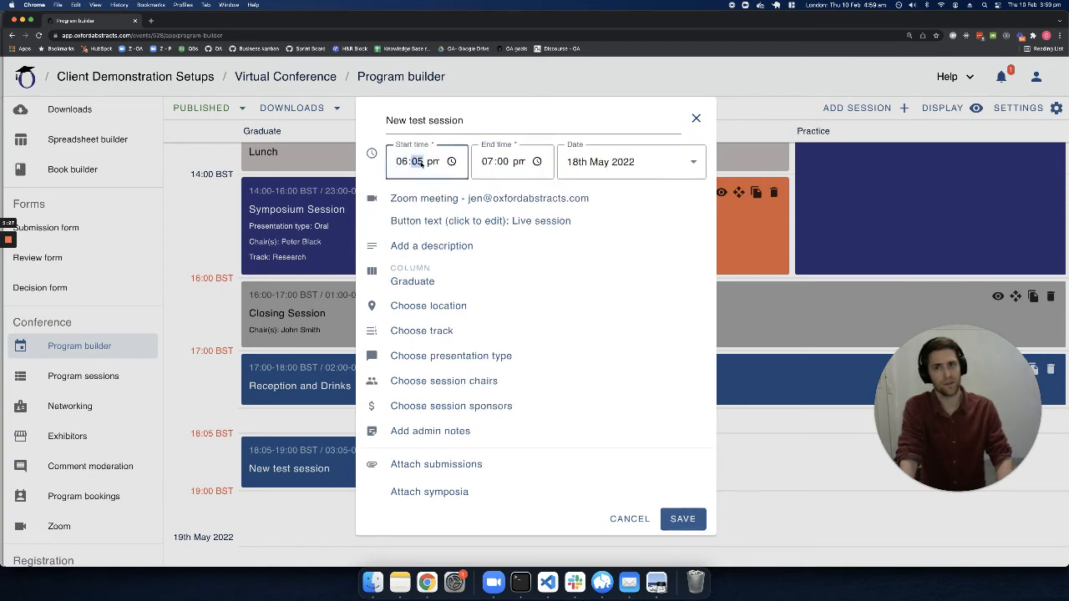
{"action": "key", "text": "Up"}
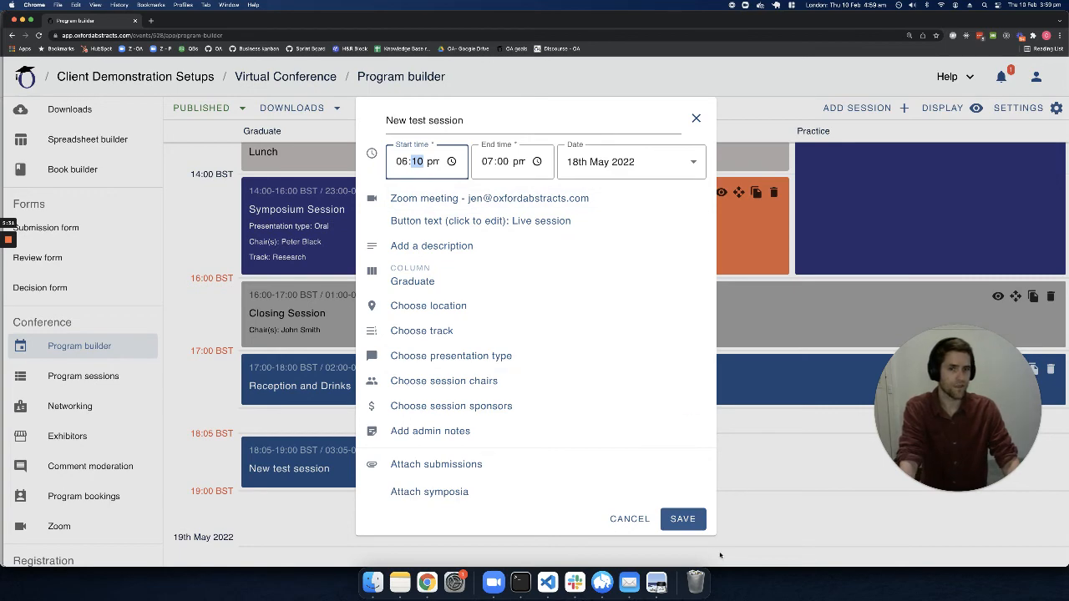
{"action": "left_click", "coordinate": [684, 523]}
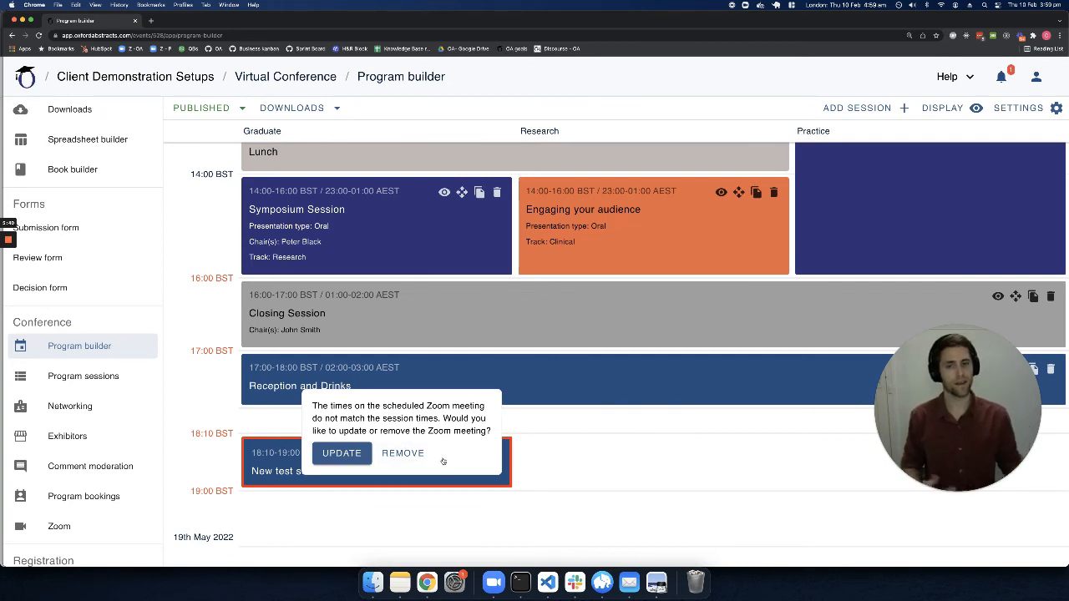
{"action": "left_click", "coordinate": [350, 458]}
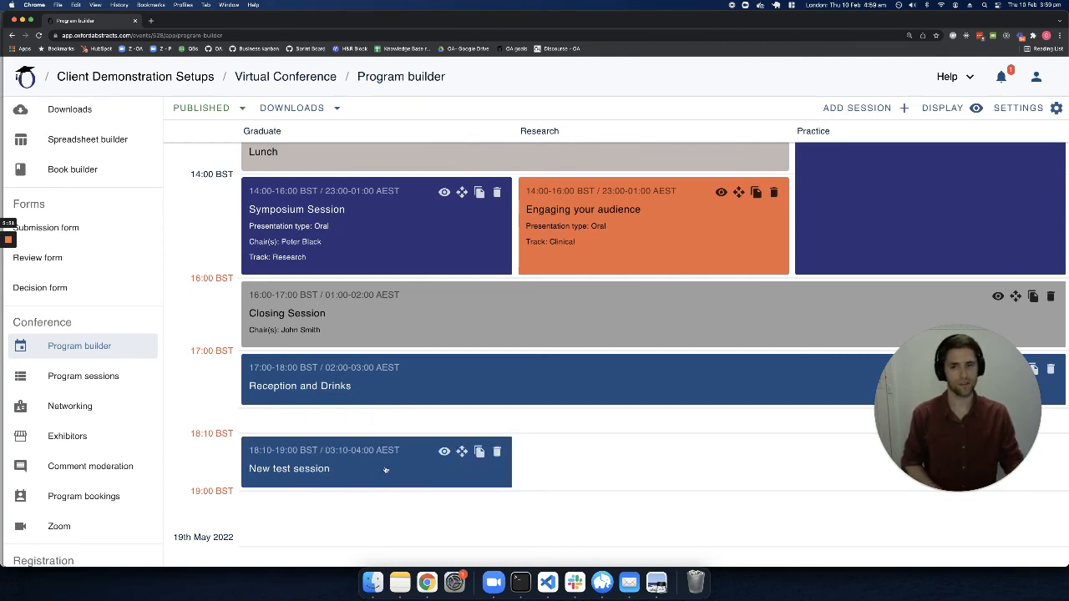
Reopen New test session and check the date and time in its Zoom meeting settings without updating them
{"action": "left_click", "coordinate": [386, 470]}
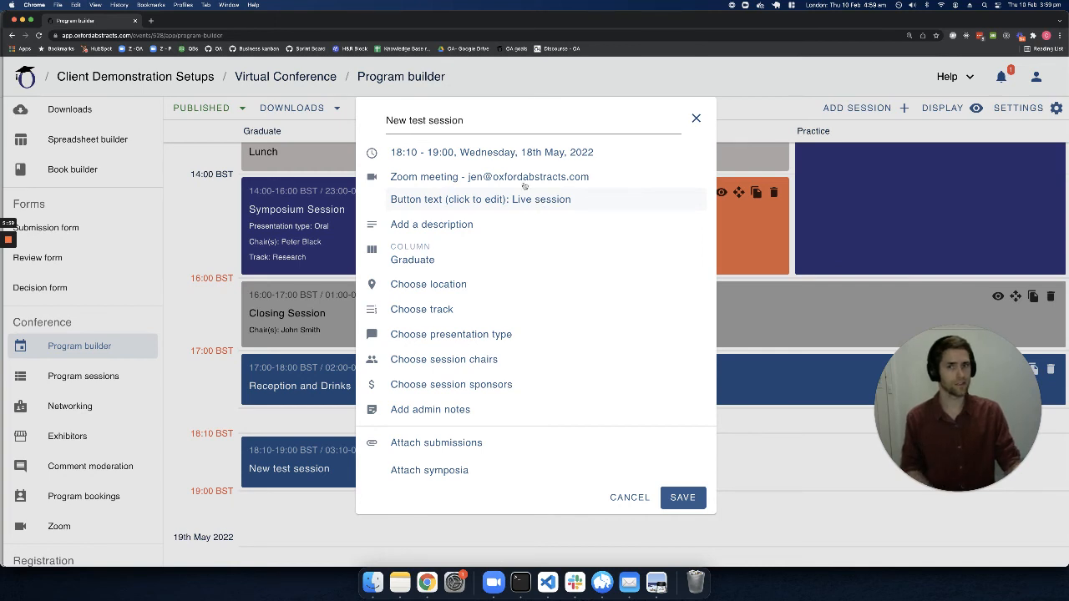
{"action": "mouse_move", "coordinate": [666, 177]}
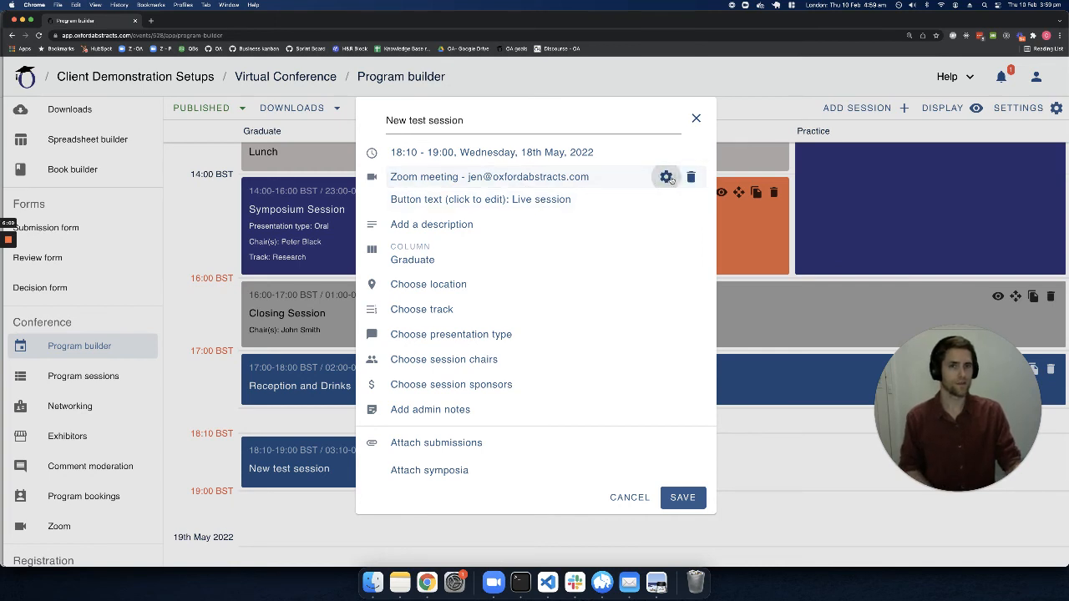
{"action": "left_click", "coordinate": [667, 178]}
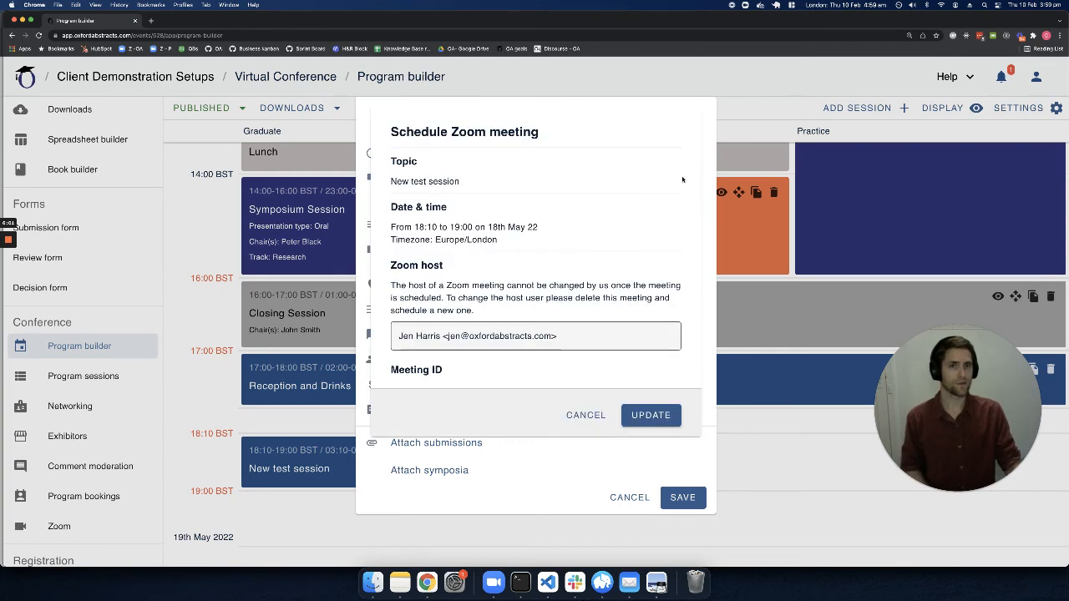
{"action": "left_click", "coordinate": [588, 421]}
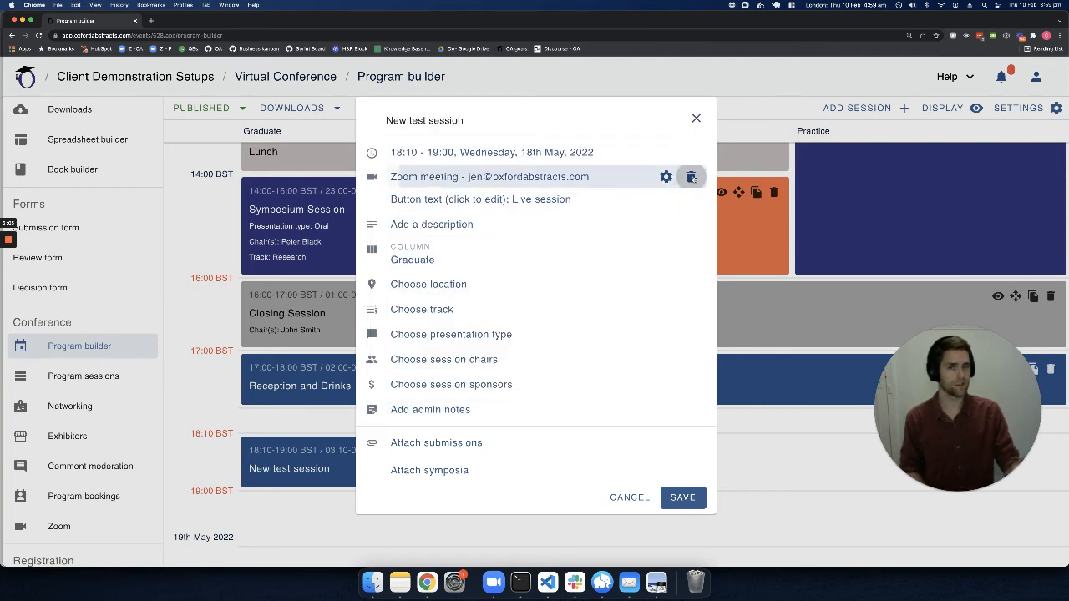
Try to replace the session's Zoom meeting with a custom presentation link, and close the session without saving
{"action": "left_click", "coordinate": [692, 178]}
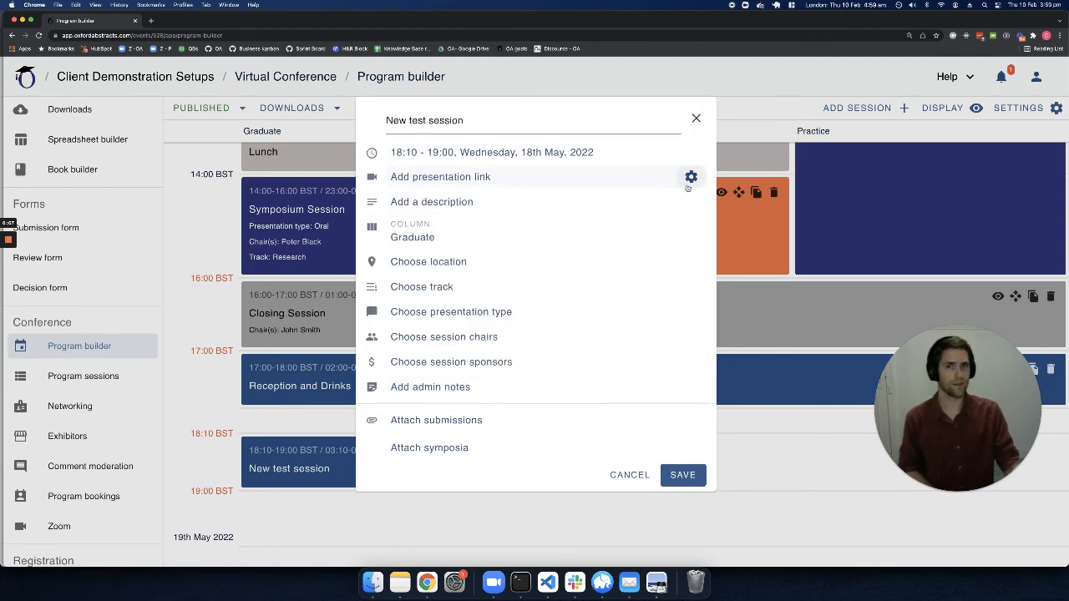
{"action": "left_click", "coordinate": [484, 178]}
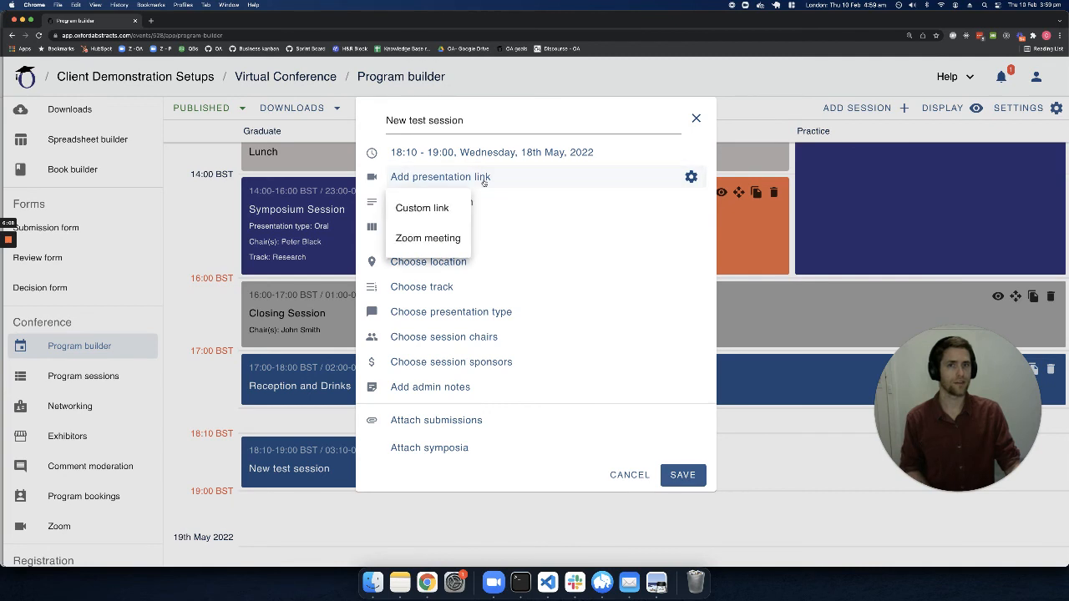
{"action": "left_click", "coordinate": [440, 208]}
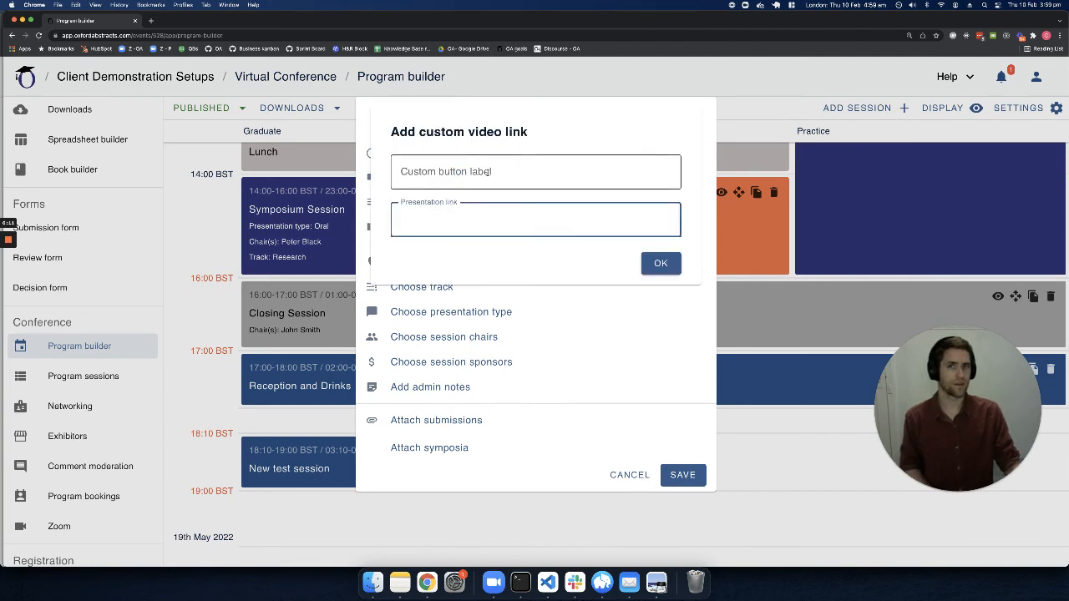
{"action": "left_click", "coordinate": [483, 217]}
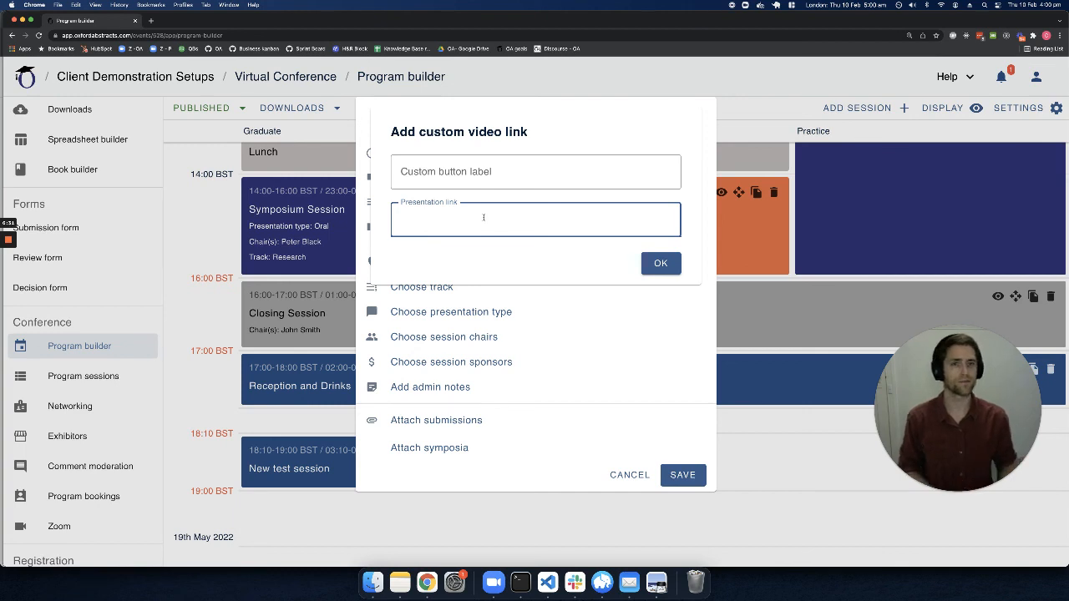
{"action": "left_click", "coordinate": [660, 263]}
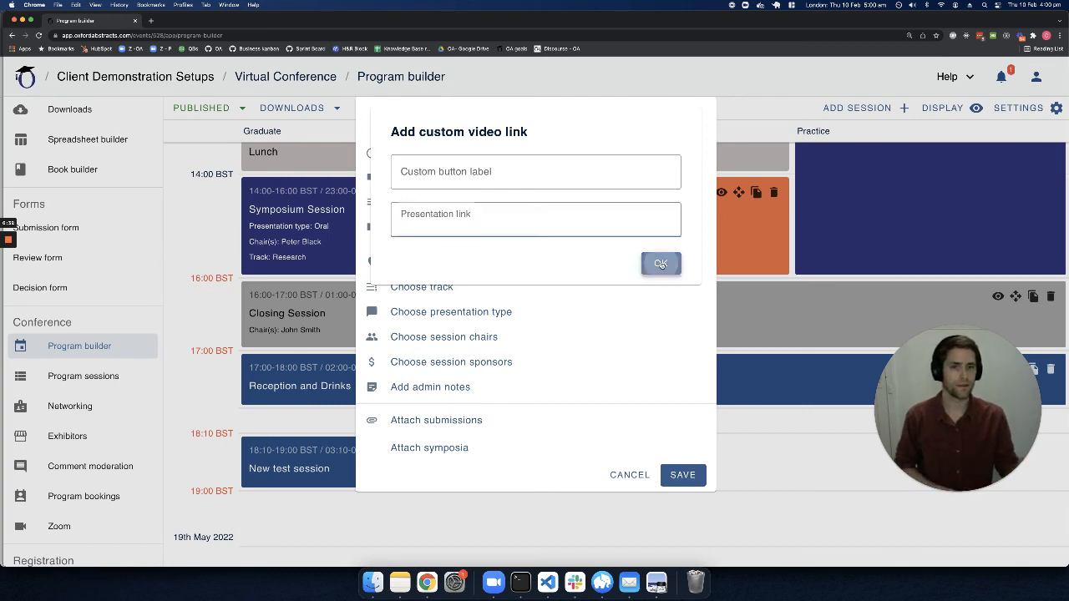
{"action": "left_click", "coordinate": [630, 475]}
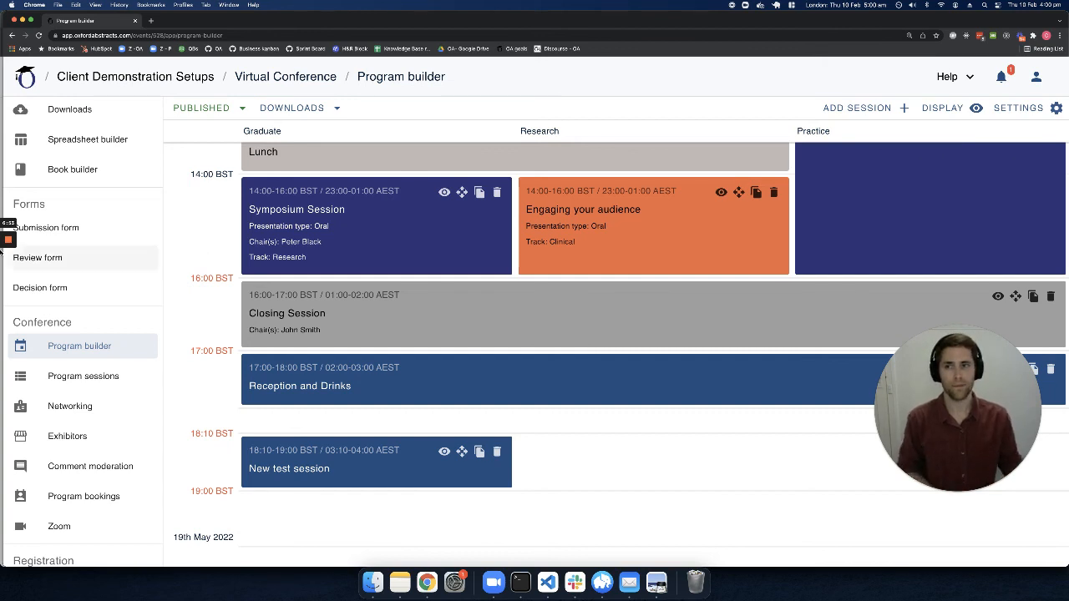
{"action": "mouse_move", "coordinate": [8, 249]}
{"action": "left_click", "coordinate": [10, 295]}
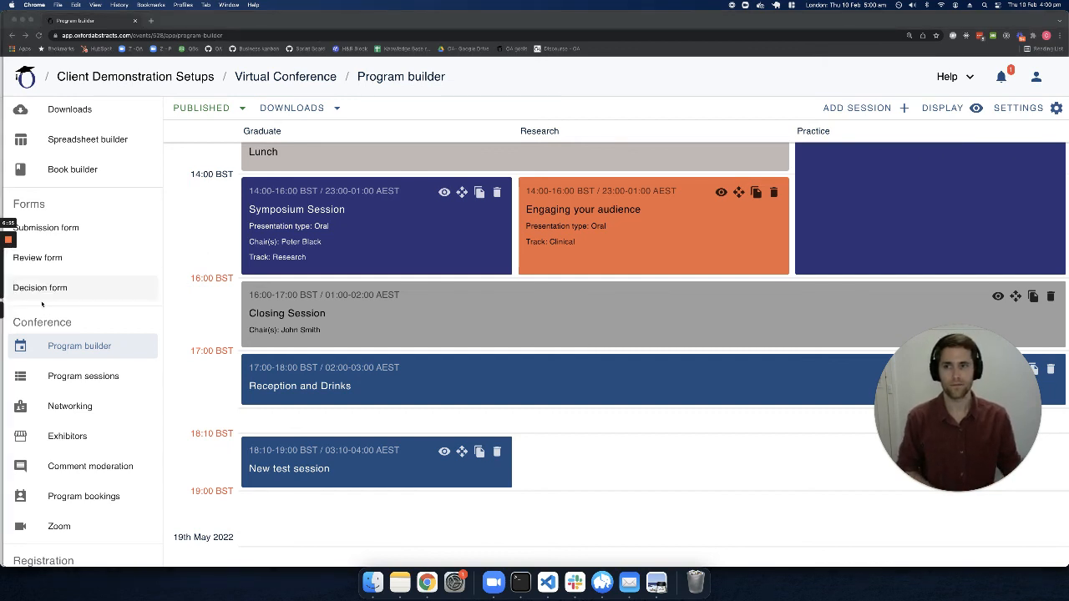